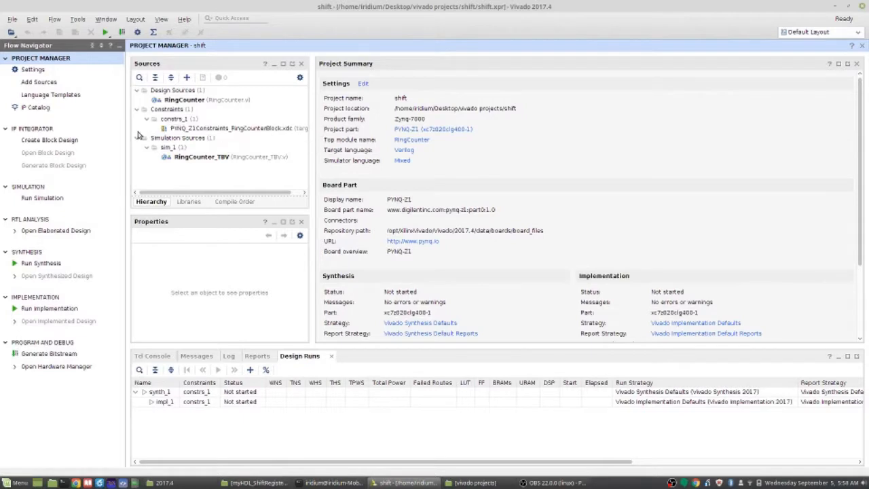
Create a block design named RingCounterBlock in the project's design sources
left_click(68, 143)
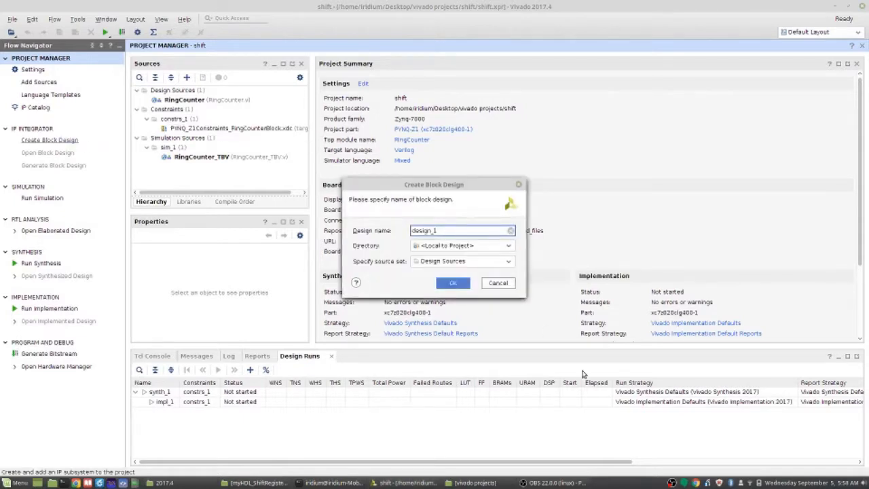
key("BackSpace")
type("RingCounterBlock")
key("Return")
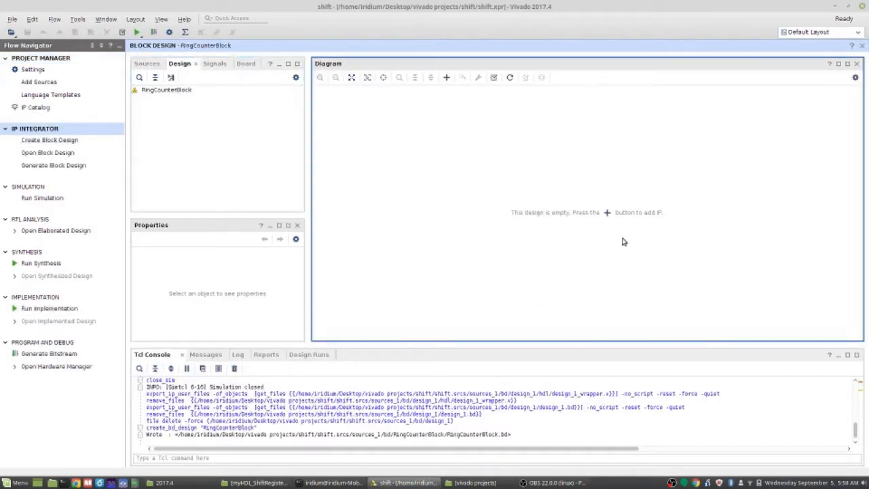
Add the RingCounter RTL module to the empty block design
right_click(575, 241)
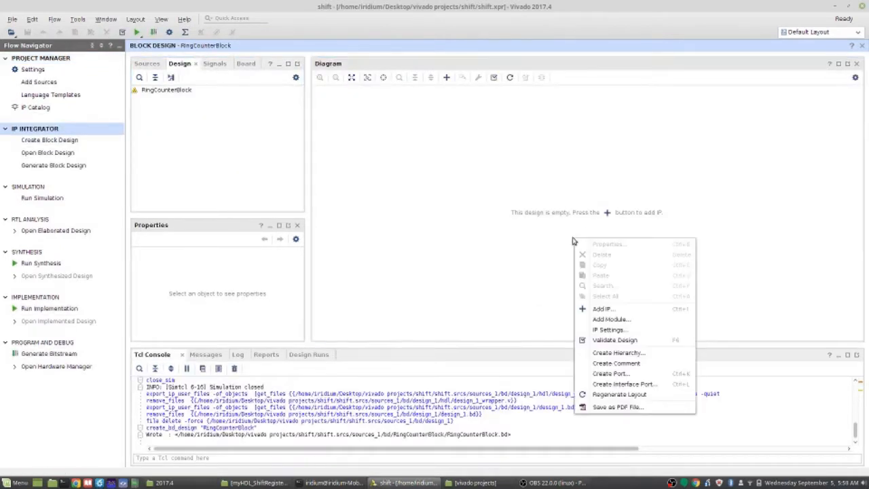
left_click(622, 319)
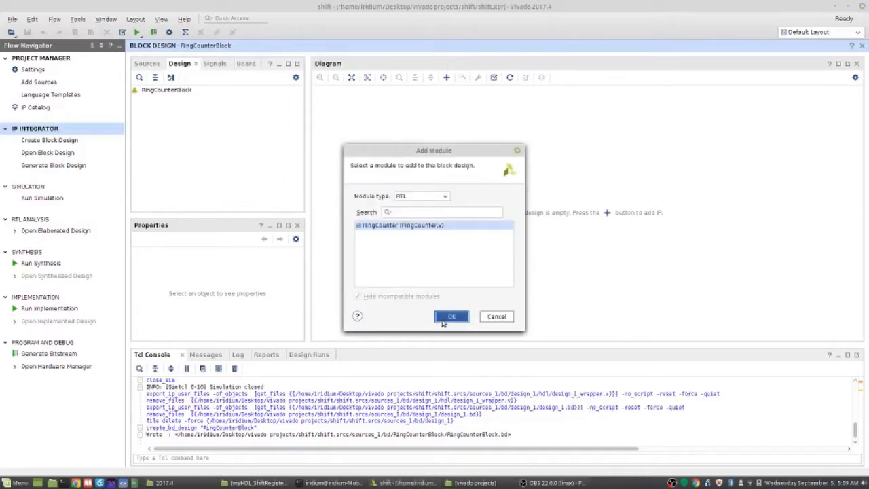
left_click(443, 318)
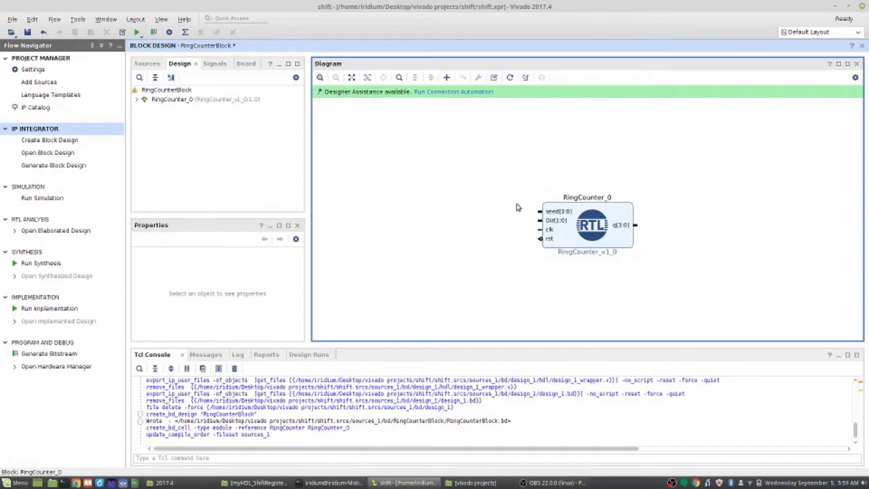
Add a Constant IP block and connect its dout output to the seed input of the RingCounter block
right_click(477, 174)
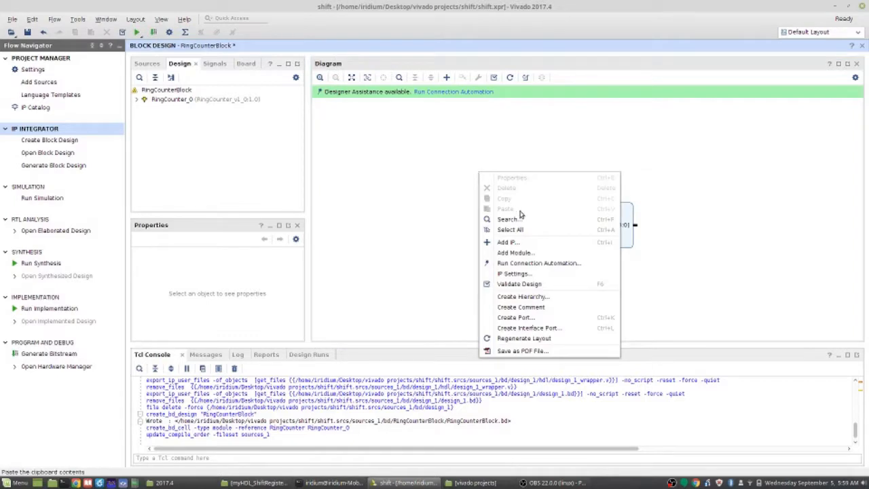
left_click(534, 243)
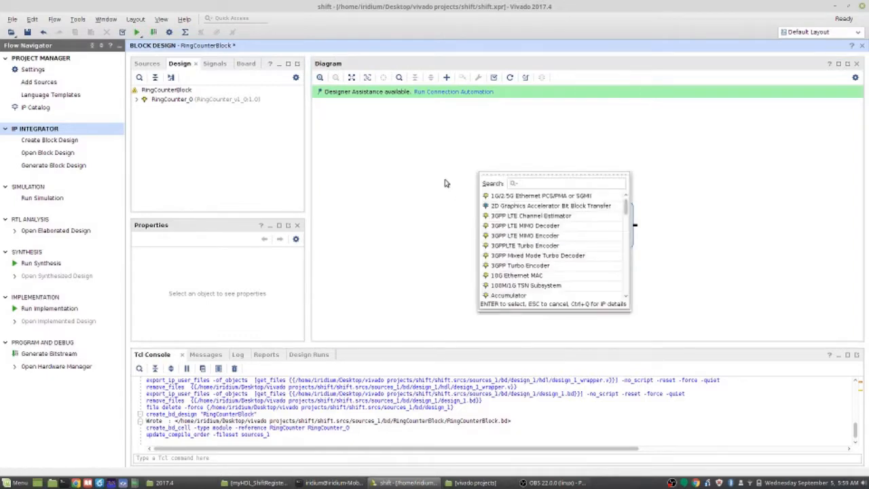
type("Const")
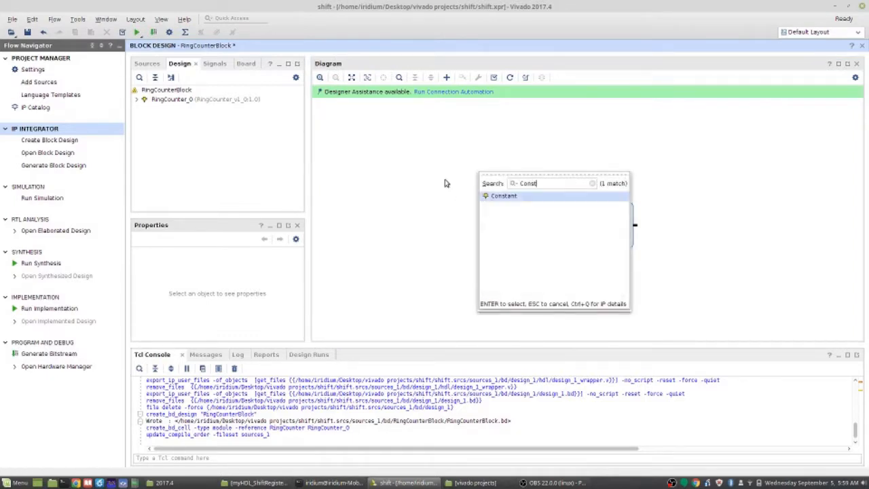
double_click(511, 193)
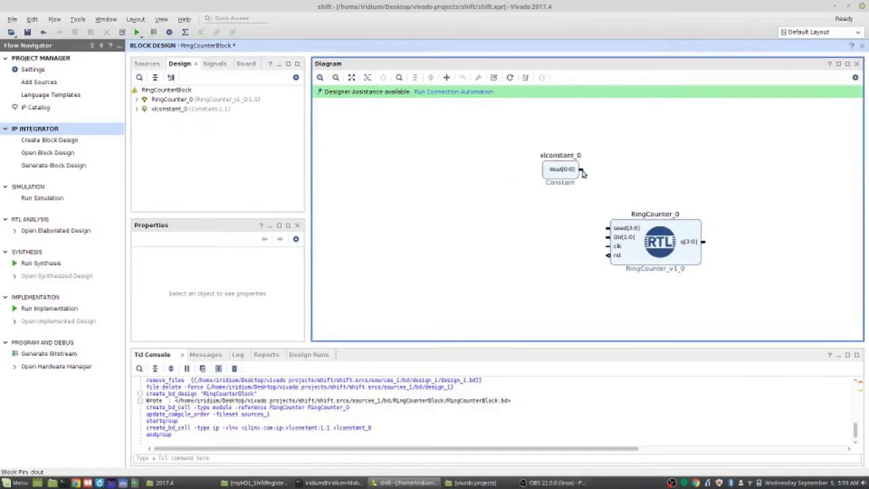
left_click_drag(582, 170, 606, 228)
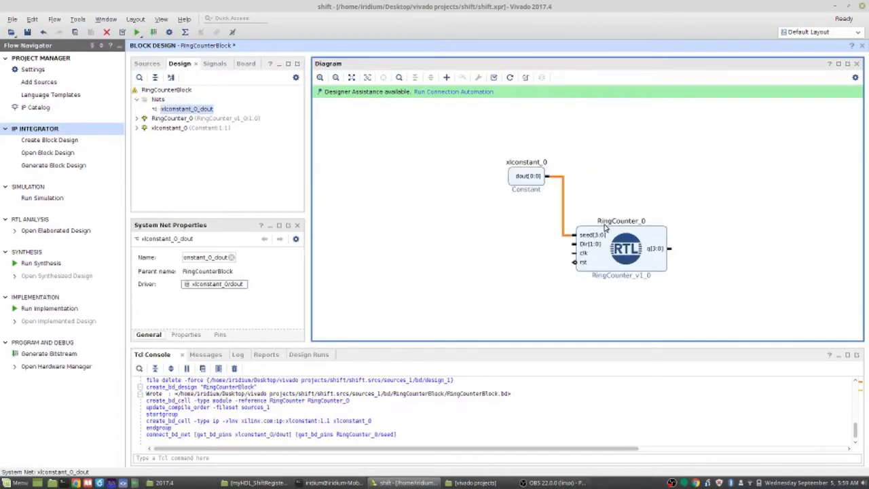
Customize the Constant block with a Const Width of 4 and a Const Val of 3
double_click(527, 182)
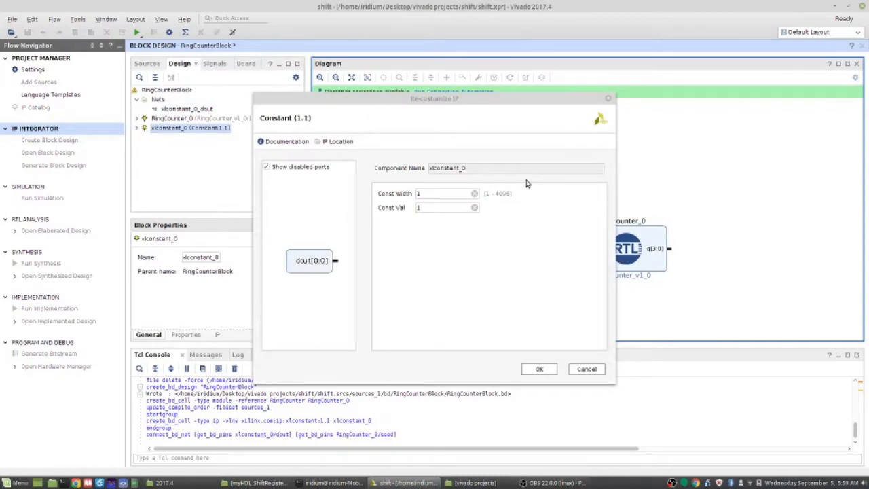
double_click(432, 193)
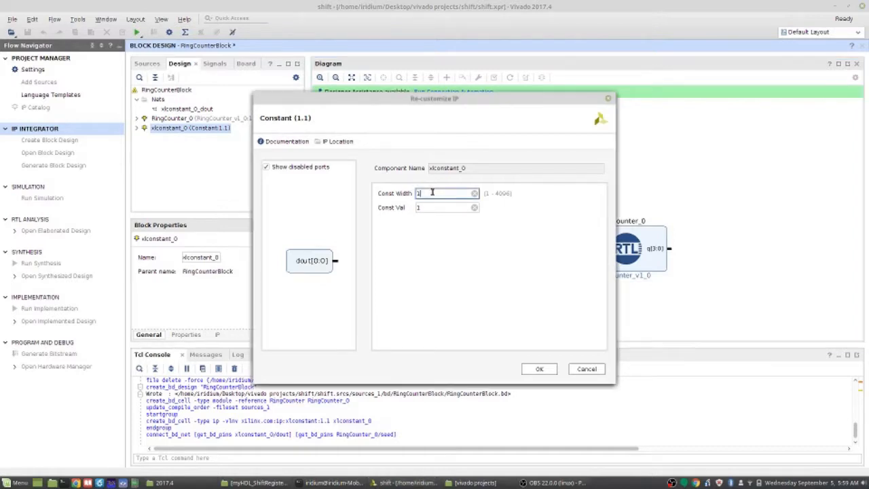
key("BackSpace")
left_click_drag(371, 105, 289, 110)
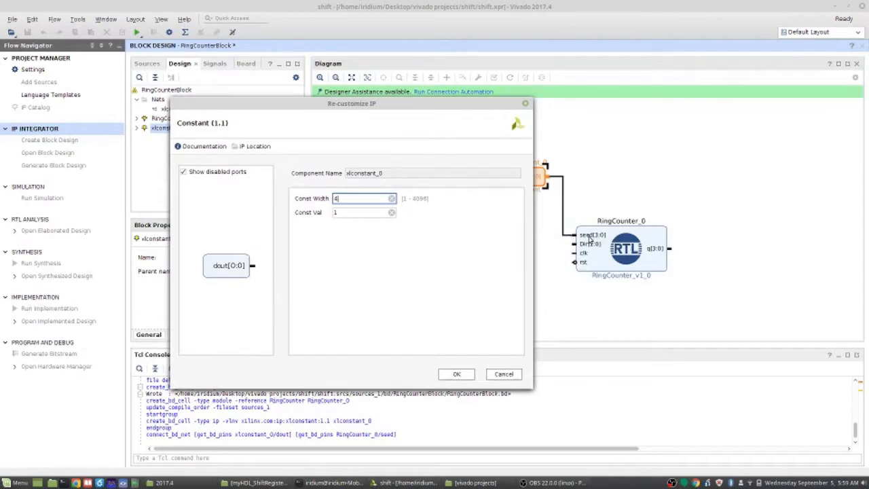
left_click(361, 213)
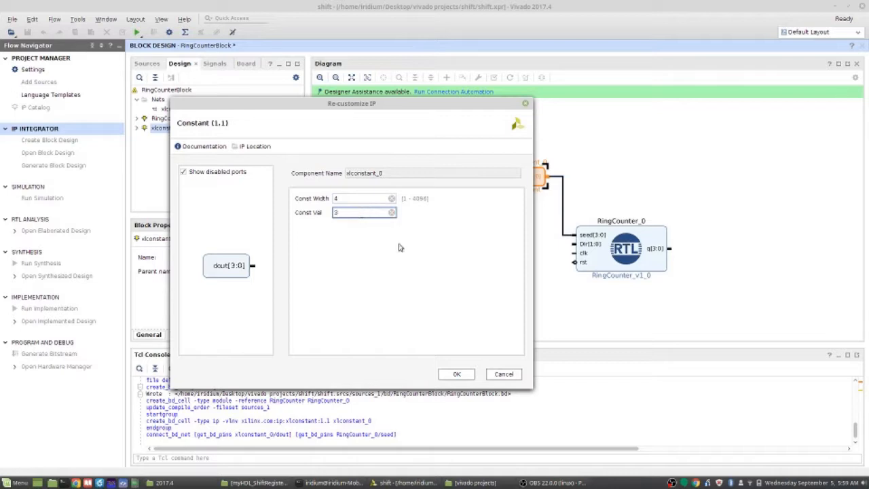
left_click(464, 375)
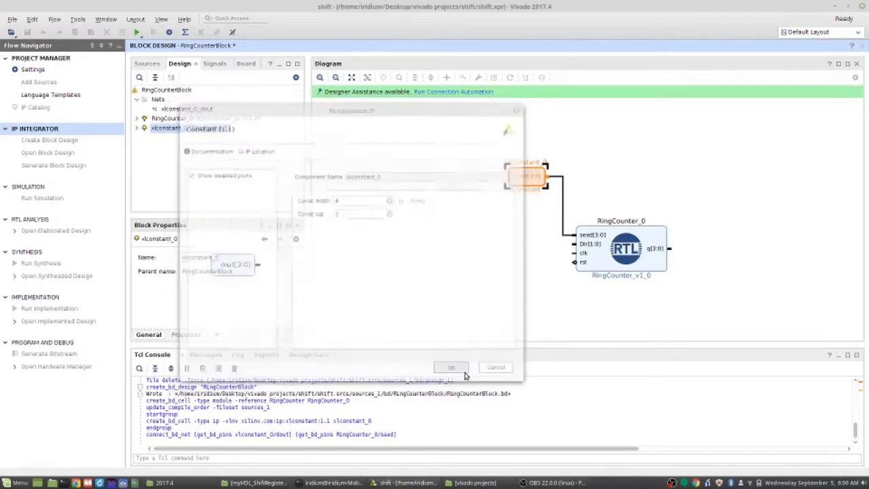
left_click(518, 255)
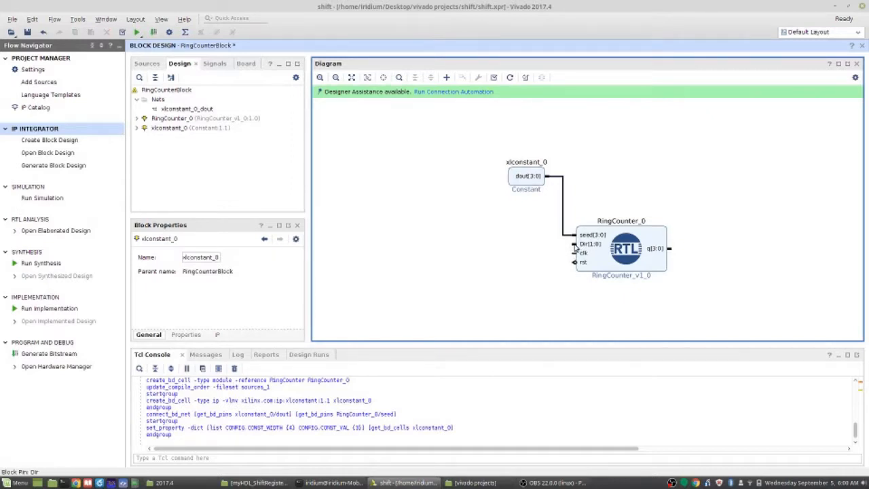
right_click(575, 247)
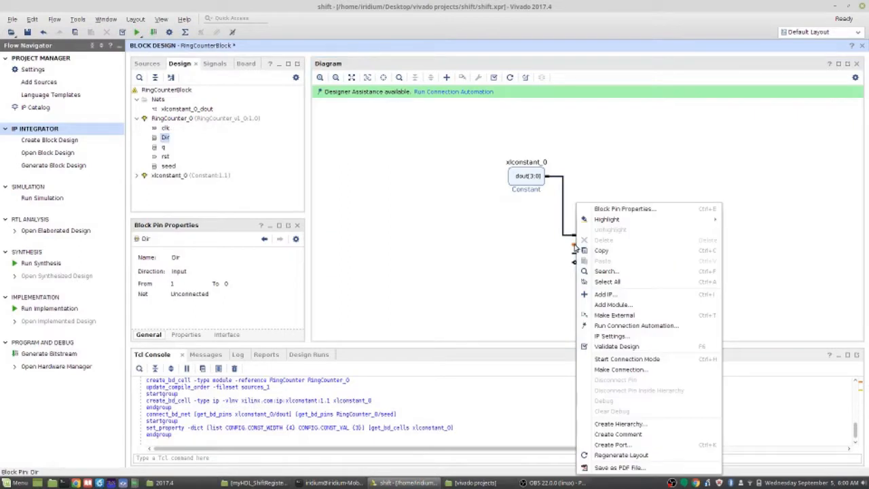
left_click(528, 261)
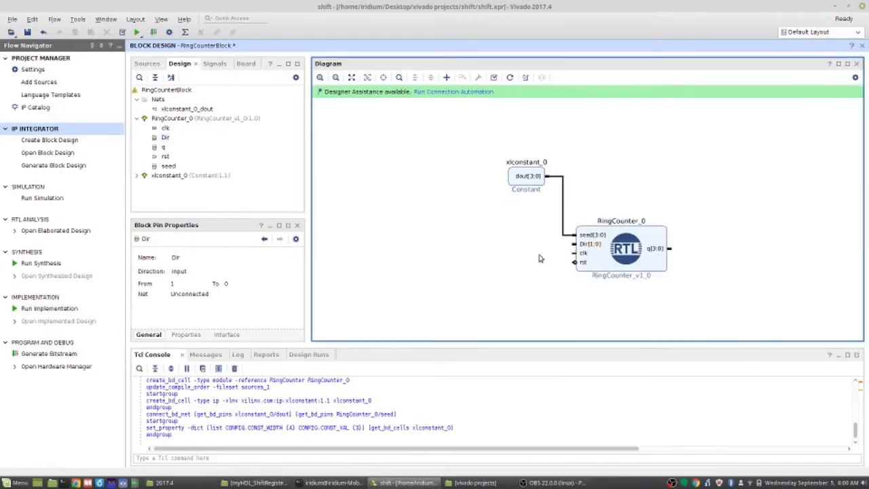
left_click(592, 245)
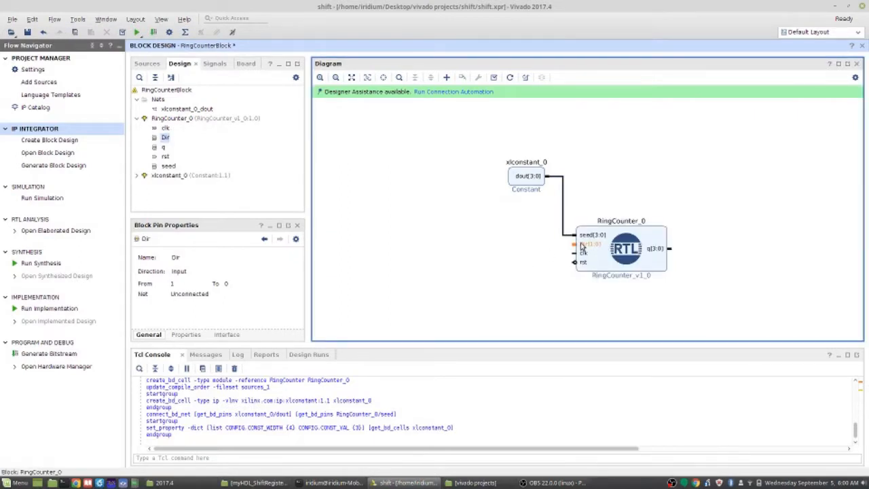
right_click(581, 243)
key("Escape")
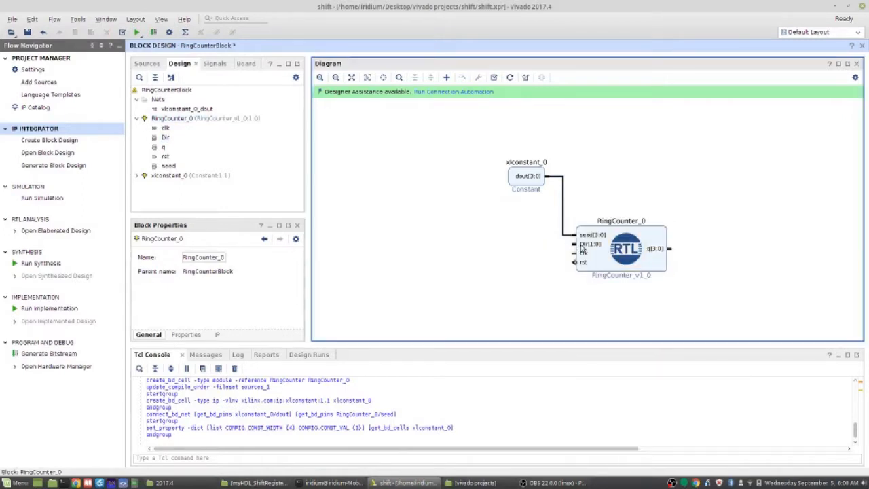
left_click(576, 249)
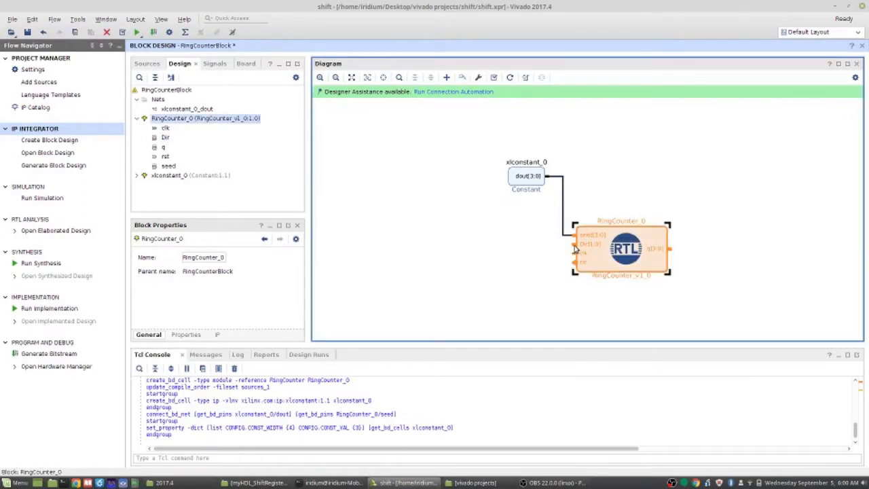
Make the RingCounter block's Dir pin external and rename the new port to Dir
left_click(590, 246)
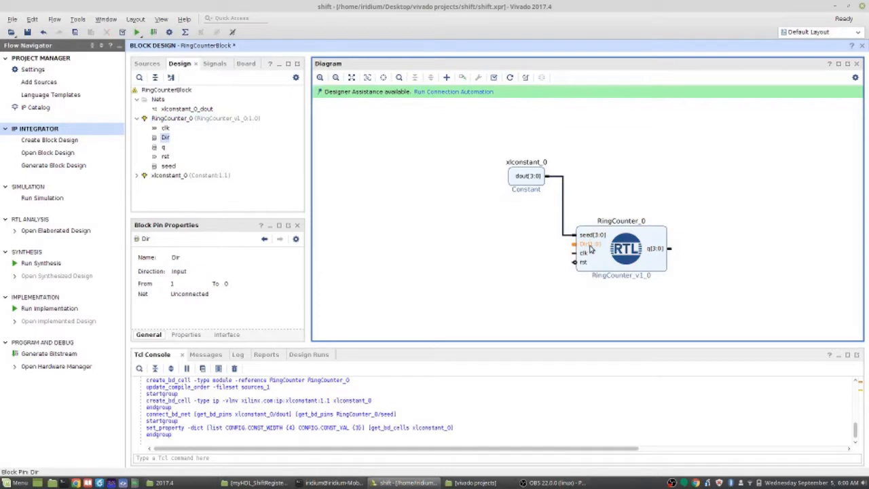
right_click(590, 249)
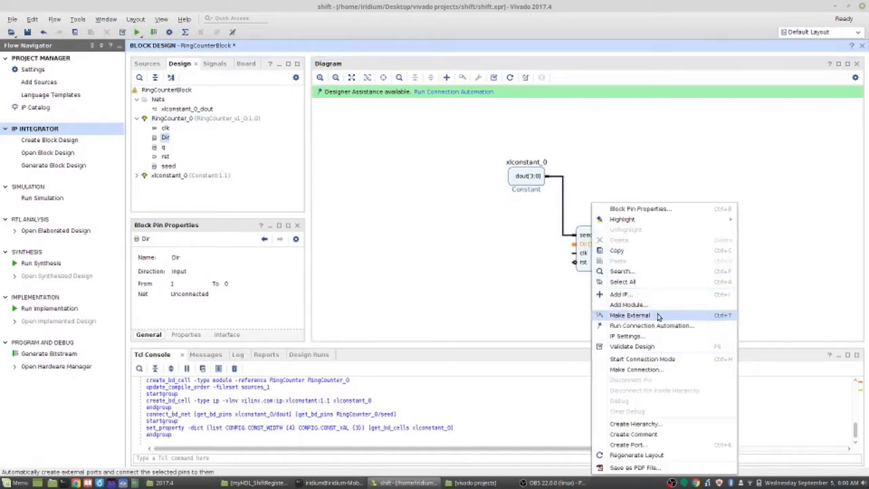
left_click(630, 315)
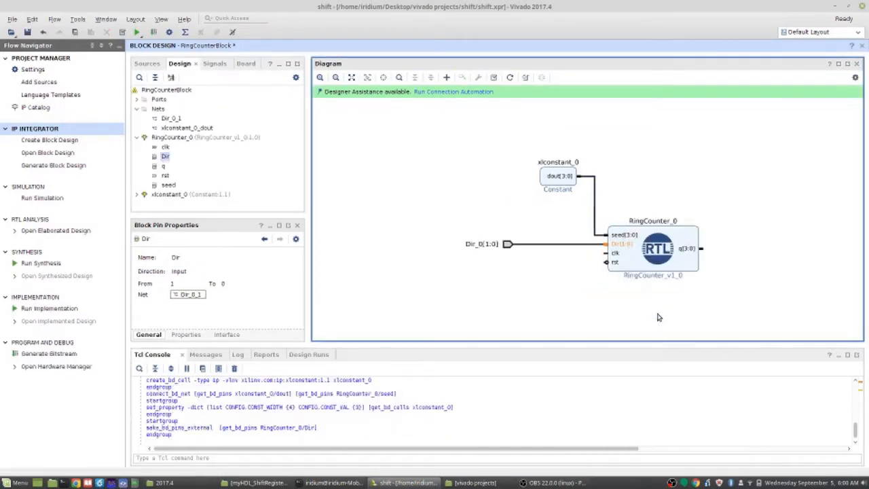
left_click(503, 244)
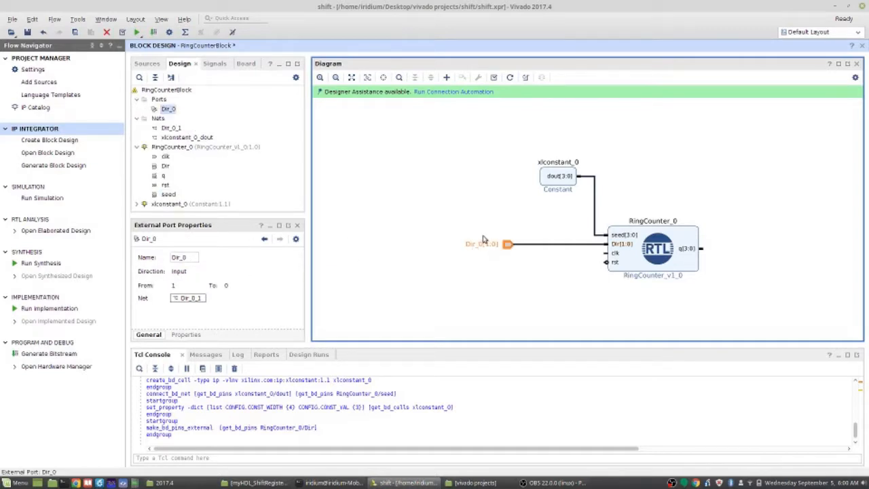
left_click(191, 259)
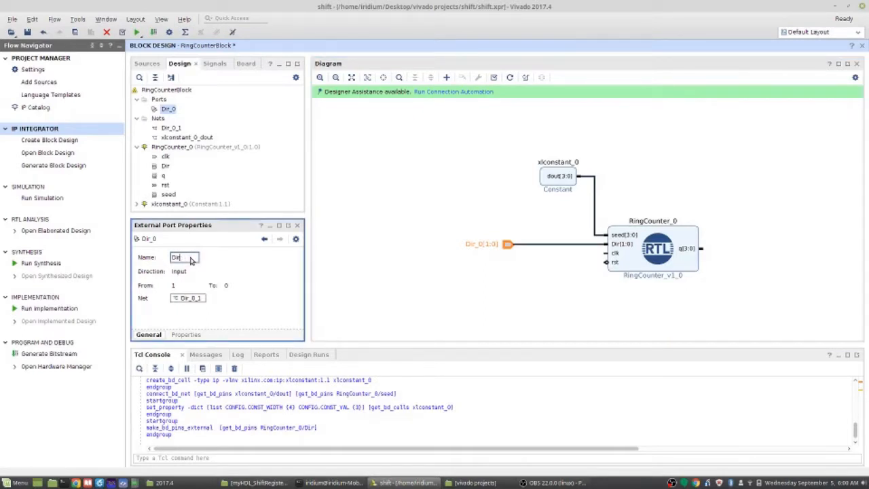
key("Return")
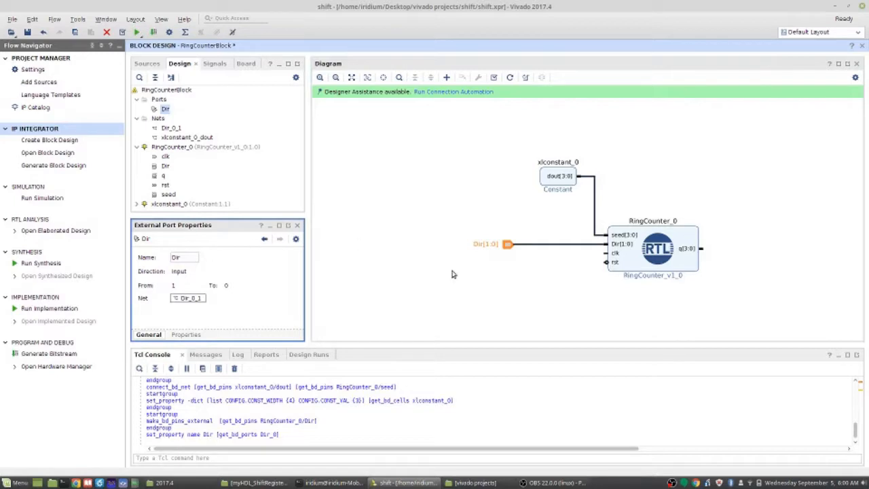
Make the RingCounter block's clk pin external and rename the new port to clk
left_click(614, 253)
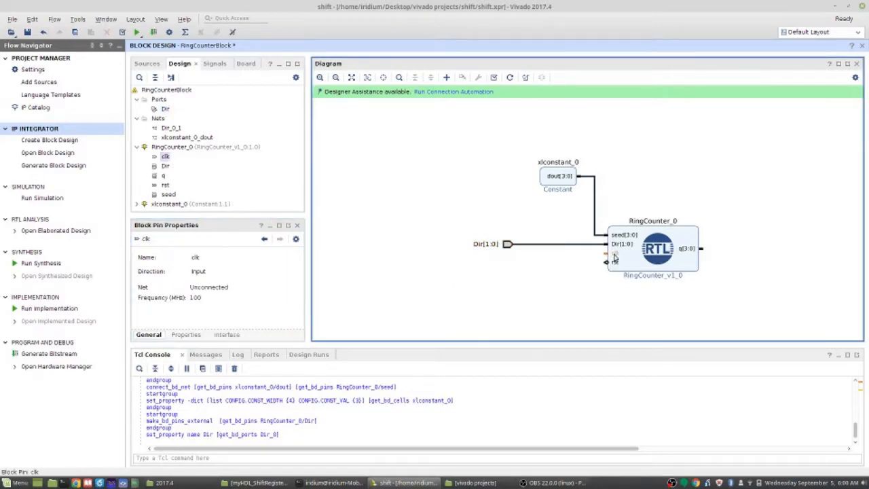
right_click(615, 259)
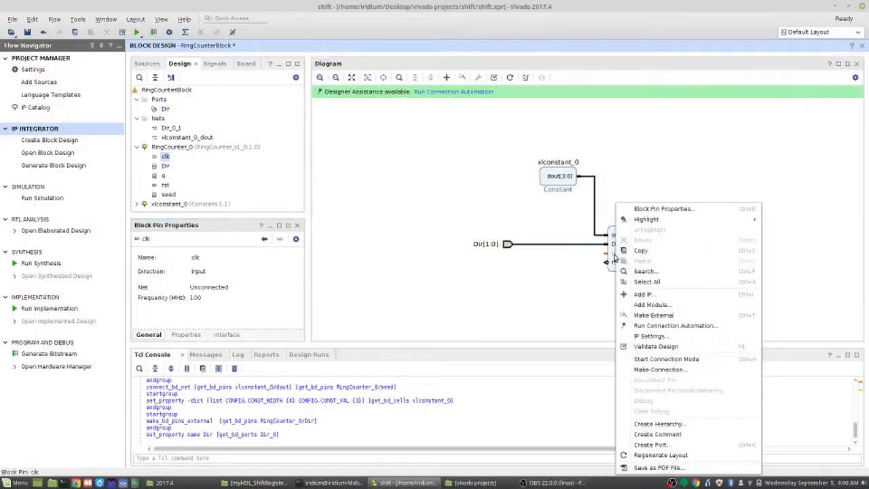
left_click(667, 314)
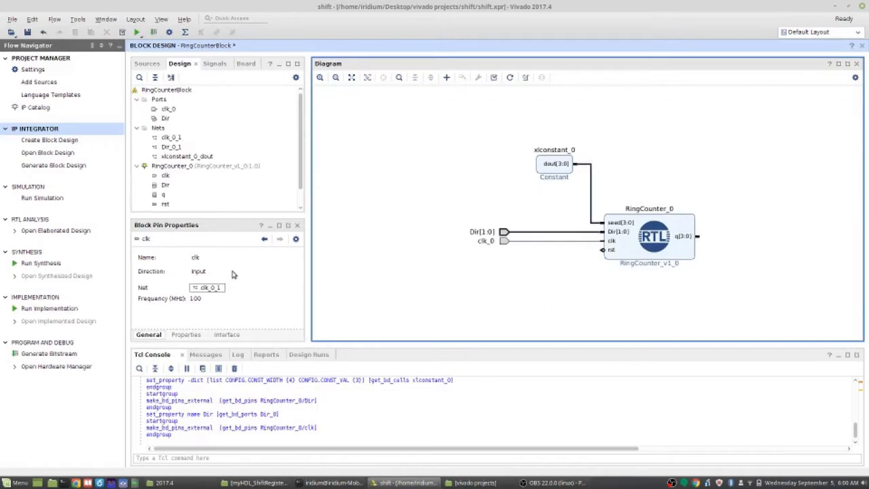
left_click(503, 241)
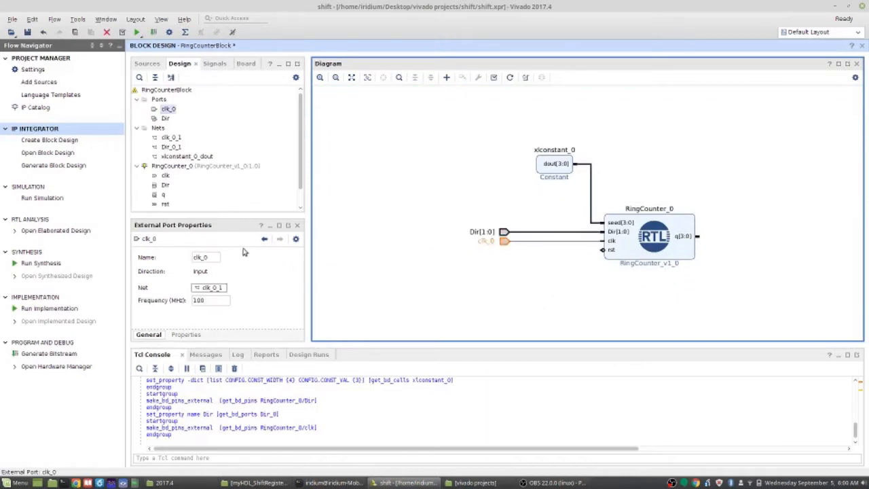
left_click(207, 258)
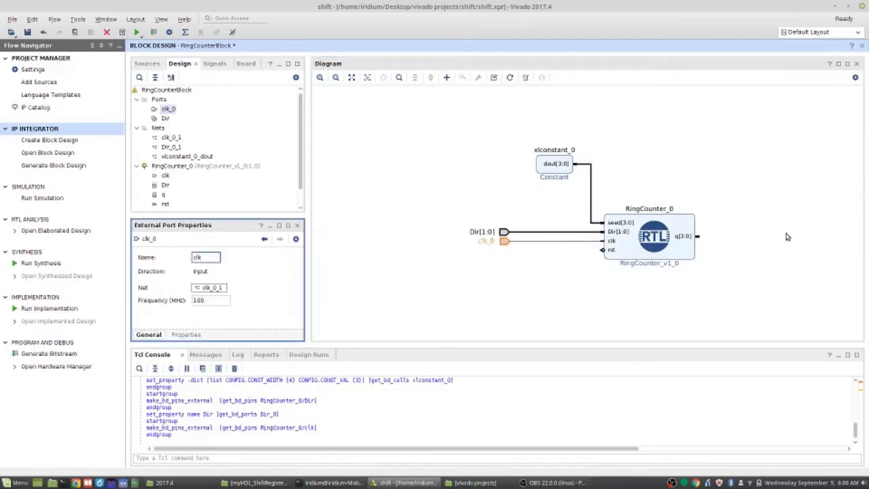
Make the RingCounter block's rst pin external and rename the new port to rst
left_click(611, 251)
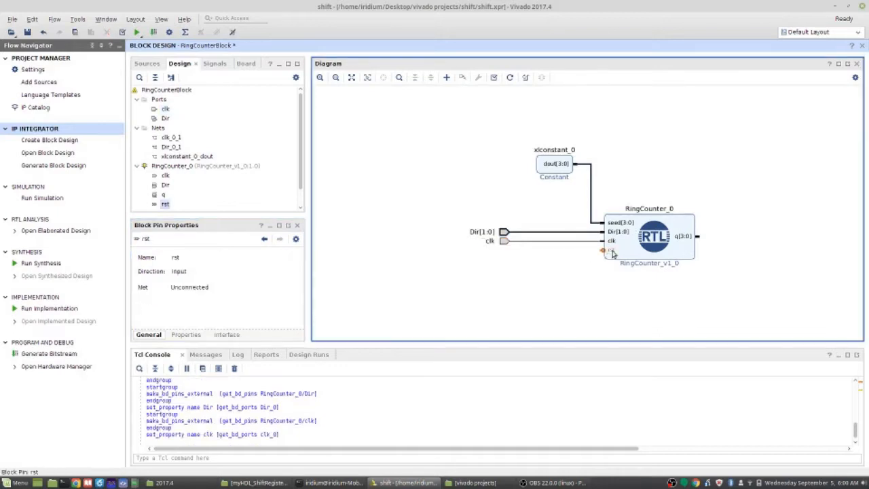
right_click(612, 253)
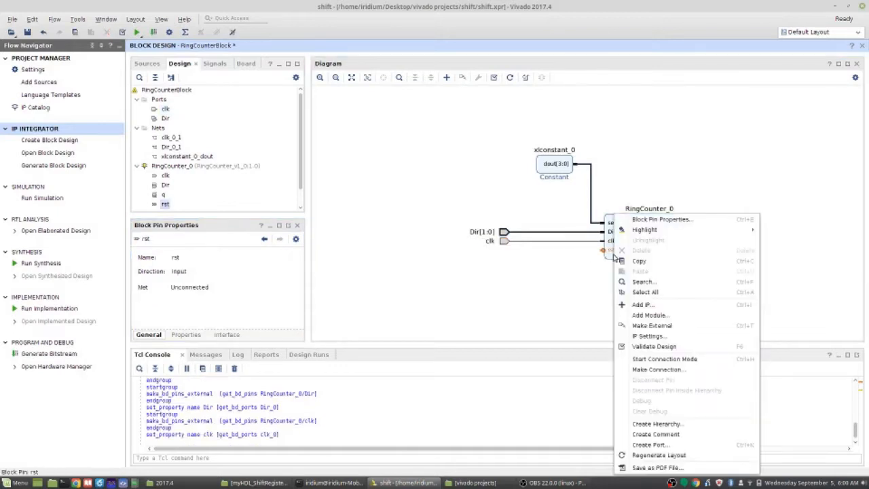
left_click(656, 326)
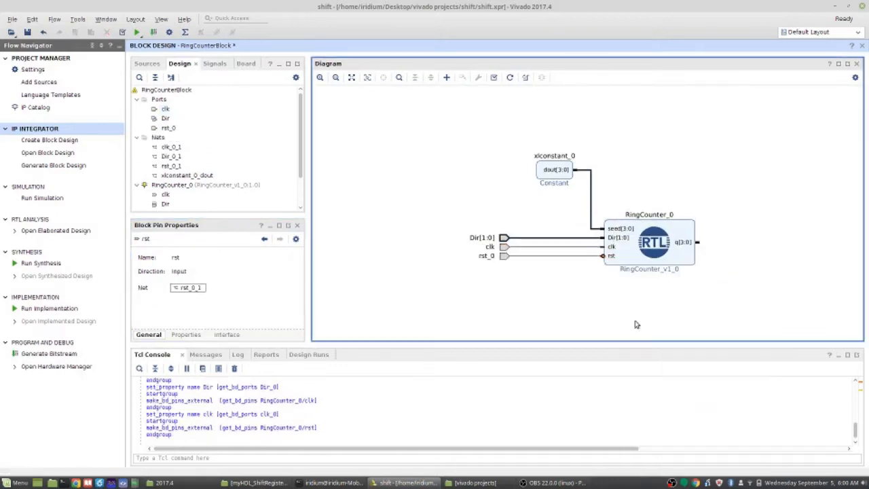
left_click(491, 257)
left_click(189, 258)
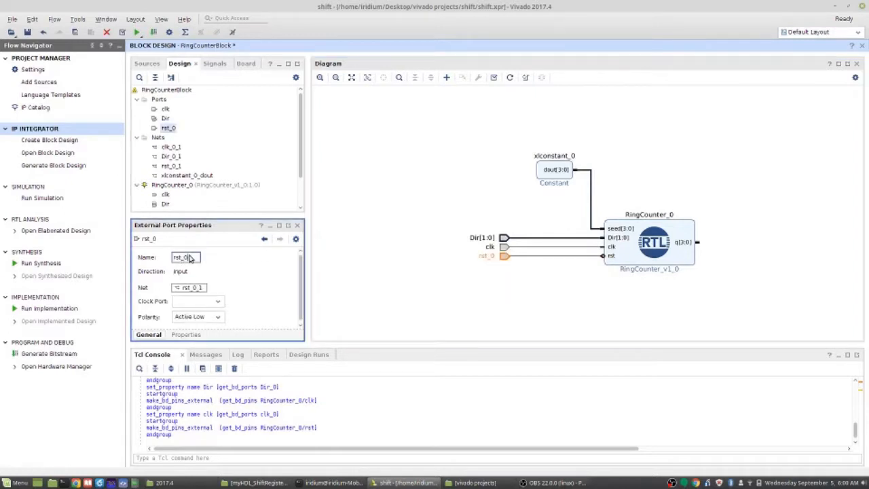
Make the RingCounter block's q output external and rename the new port to q
left_click(688, 243)
right_click(688, 243)
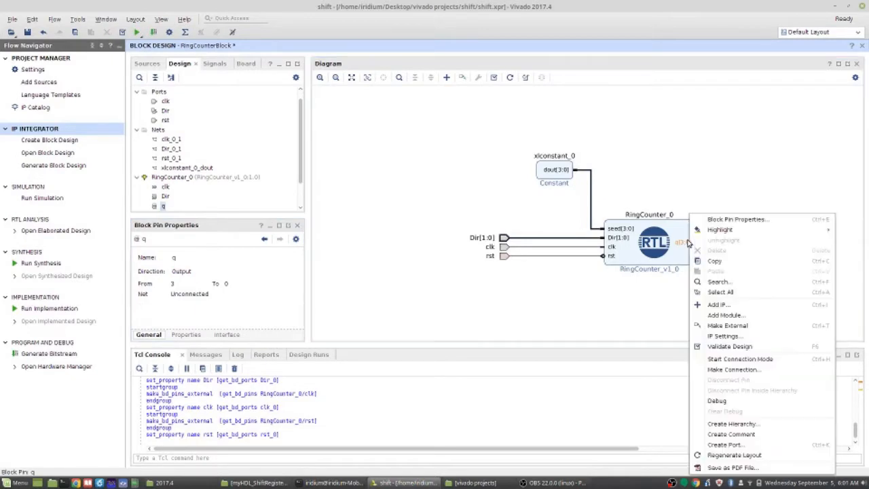
left_click(724, 327)
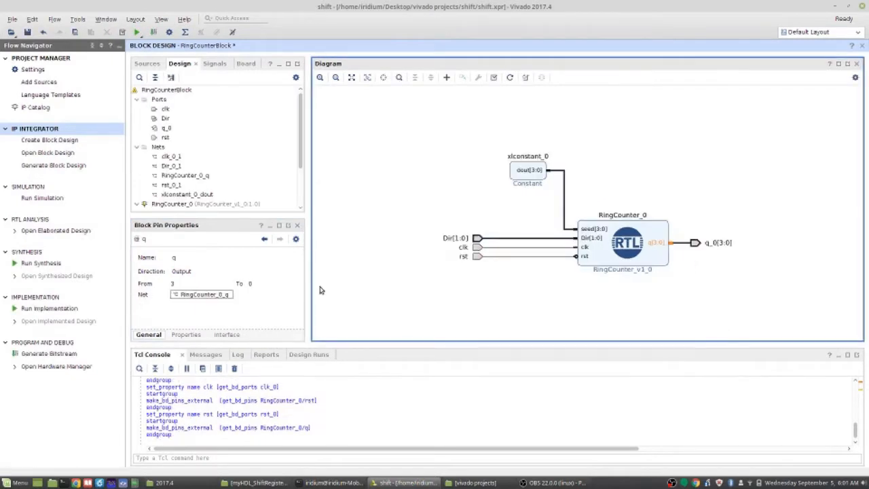
left_click(693, 243)
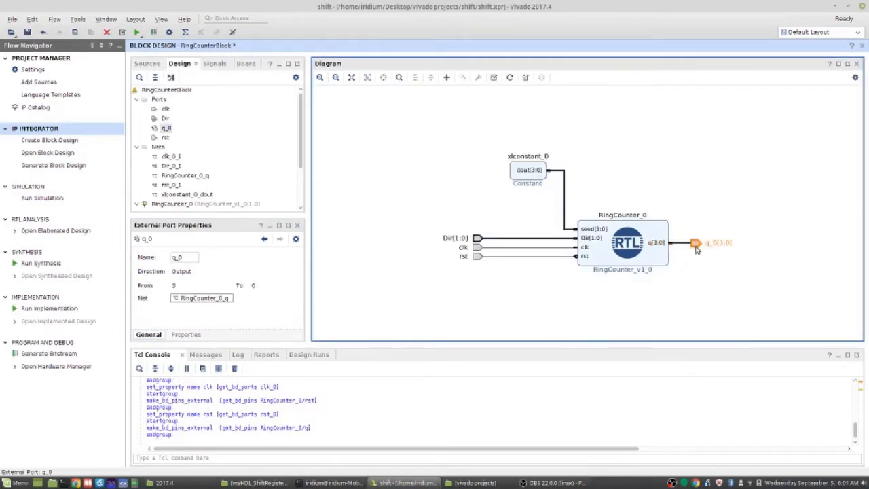
left_click(190, 261)
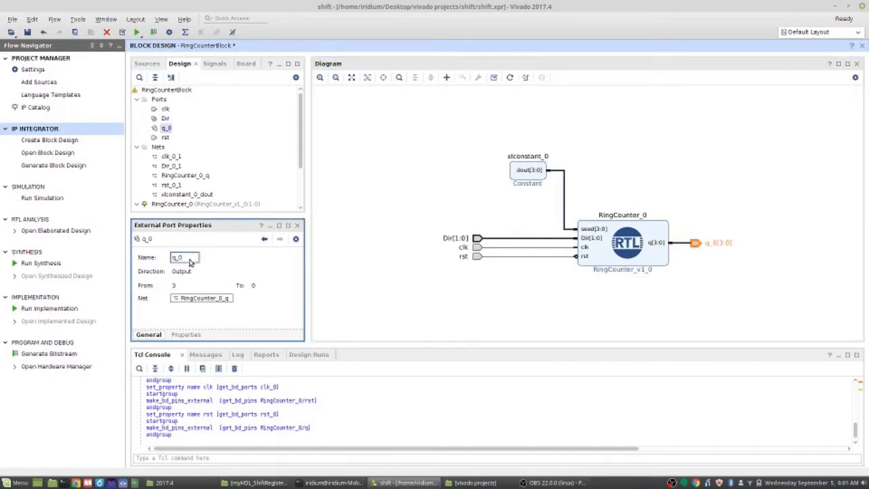
key("Return")
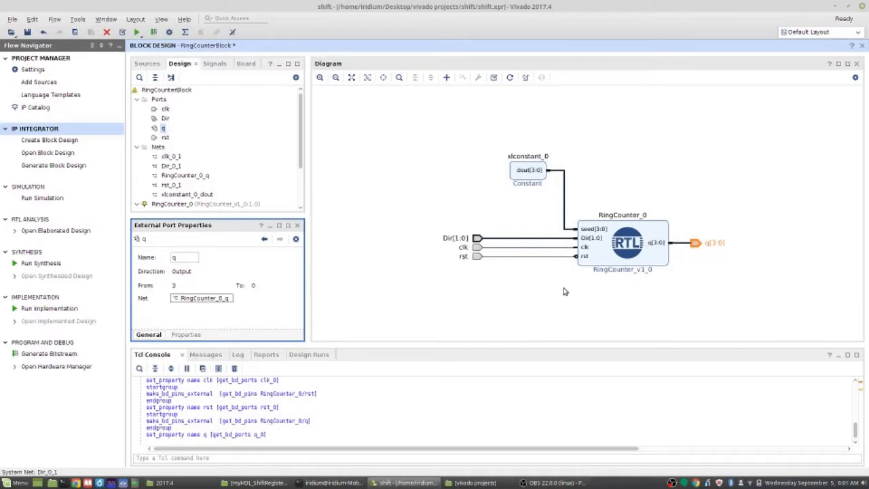
Regenerate the diagram's layout and routing, and validate the block design
left_click(510, 78)
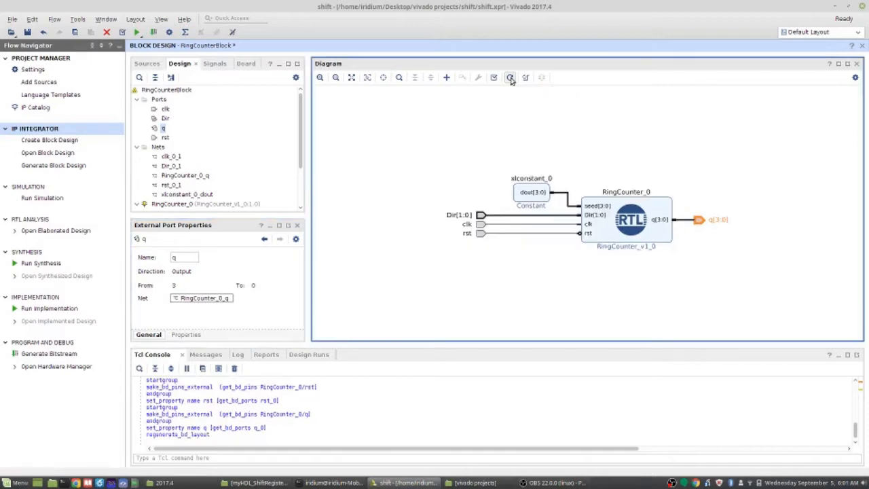
left_click(527, 78)
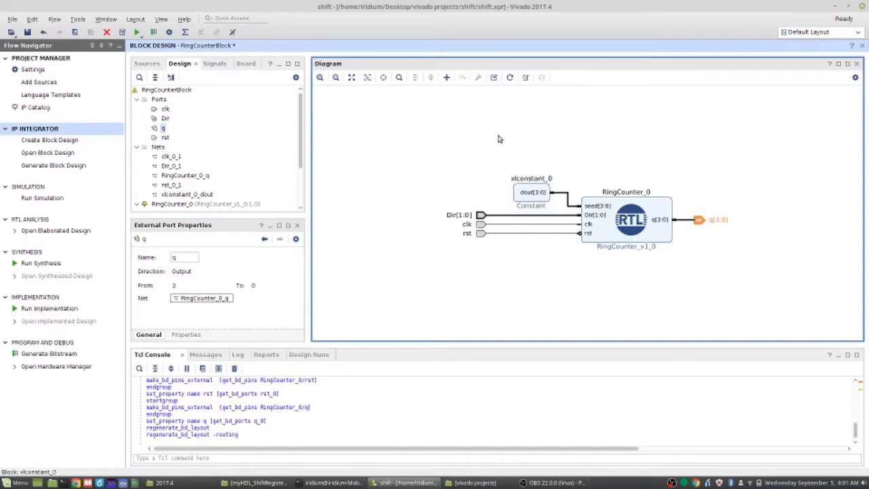
left_click(494, 77)
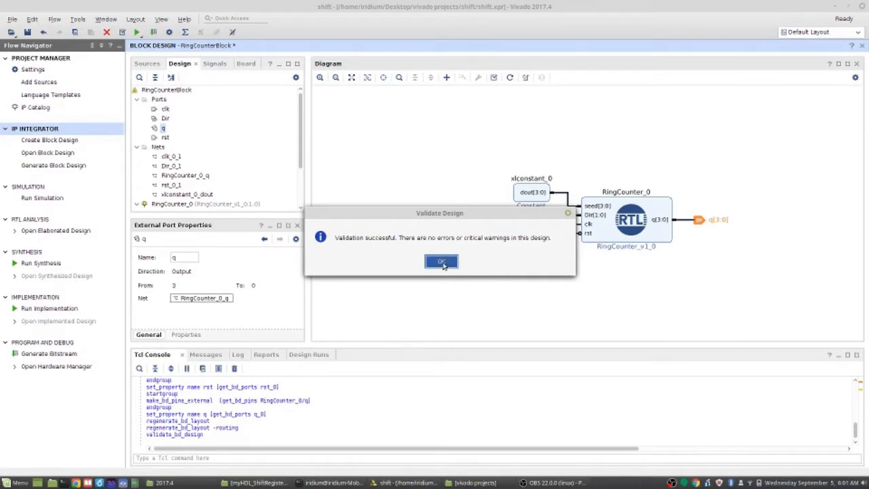
left_click(441, 262)
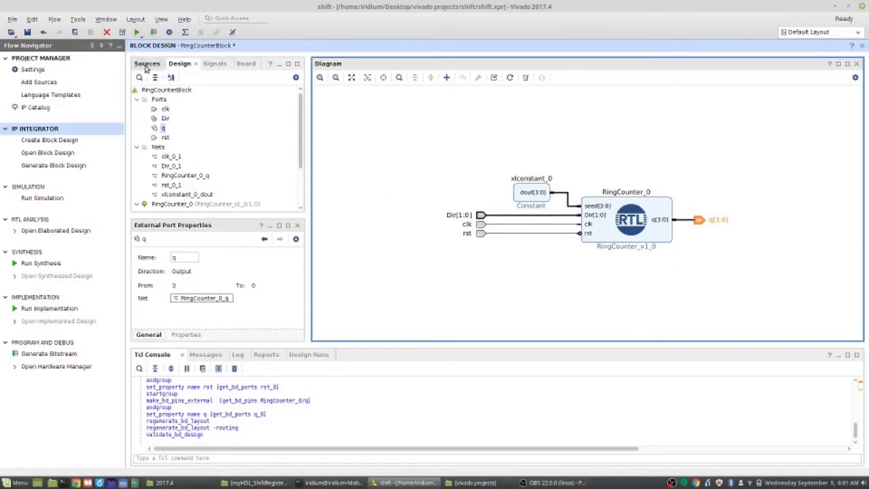
Create an HDL wrapper for the RingCounterBlock design source, letting Vivado manage the wrapper and auto-update it
left_click(145, 64)
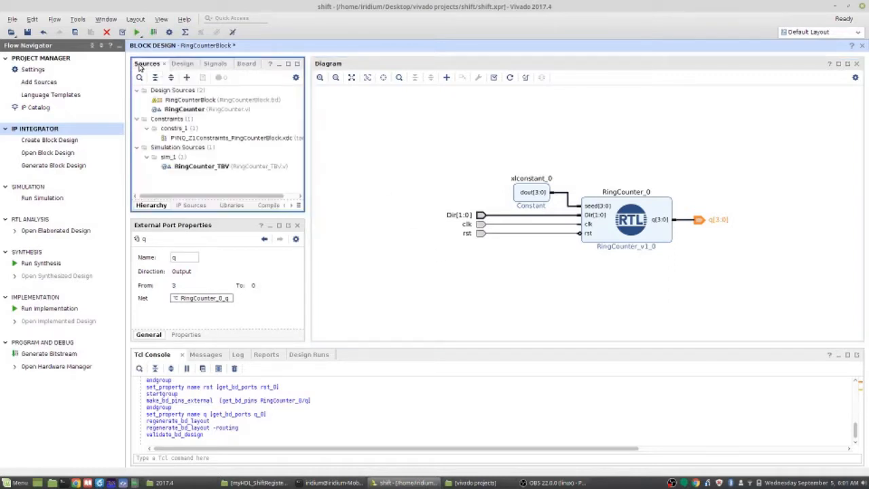
right_click(222, 102)
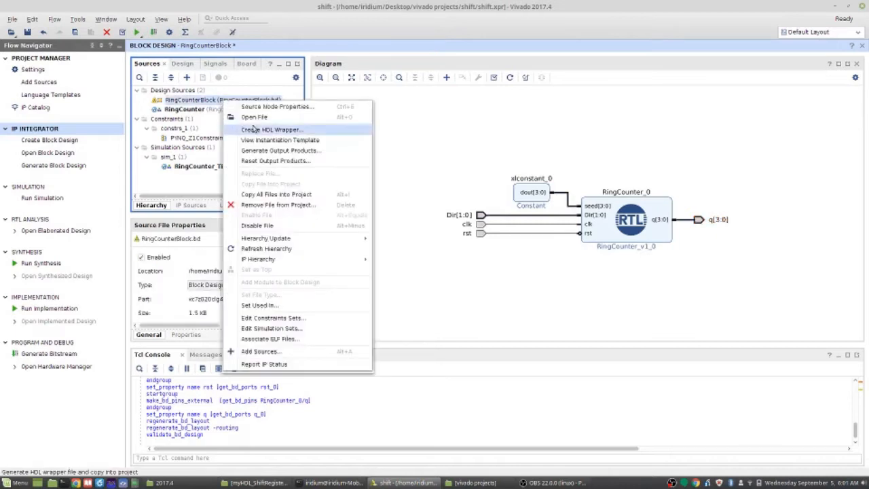
left_click(282, 131)
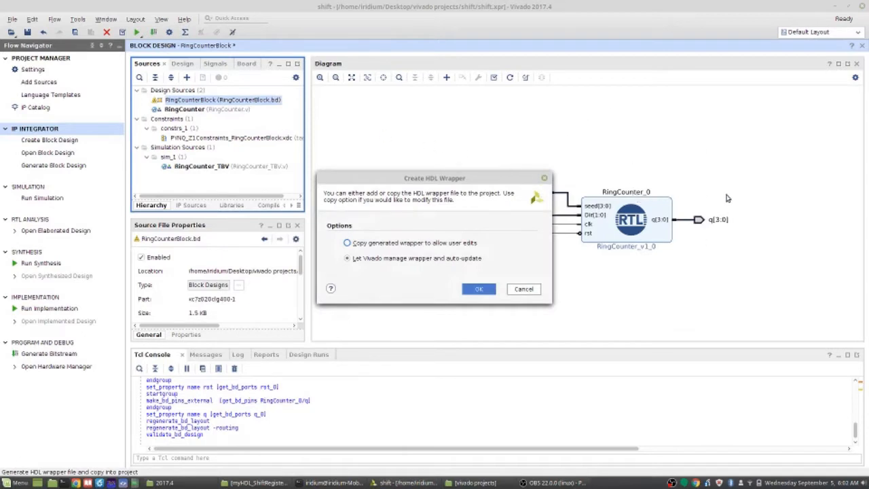
left_click(478, 289)
left_click(484, 291)
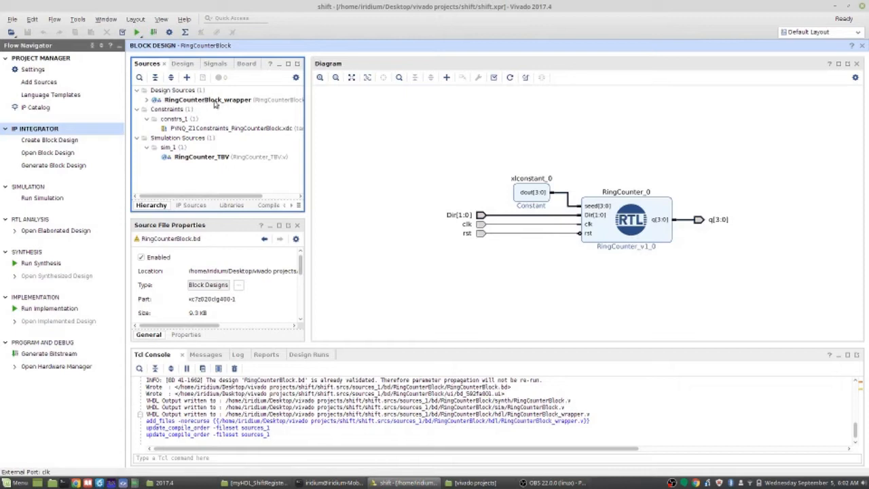
Examine the RingCounterBlock_wrapper hierarchy down to the RingCounter.v source, and select the wrapper at its top level
left_click(146, 100)
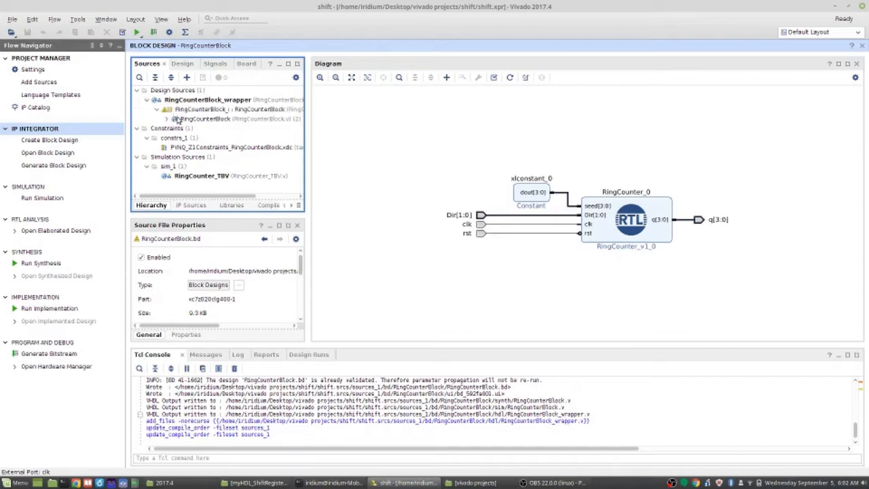
left_click(166, 120)
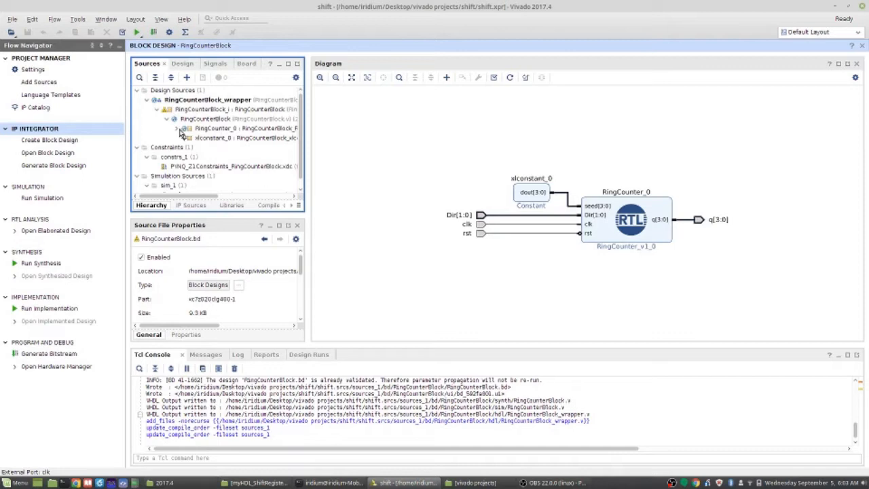
left_click(178, 129)
left_click(239, 140)
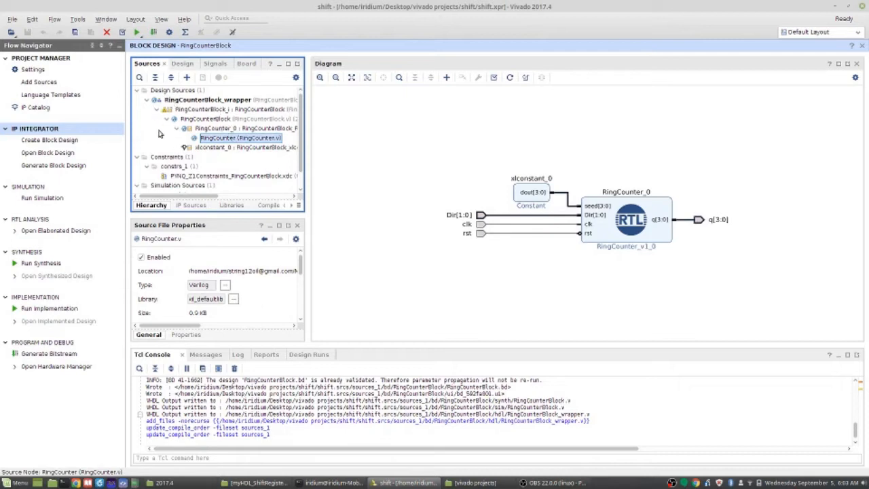
left_click(220, 101)
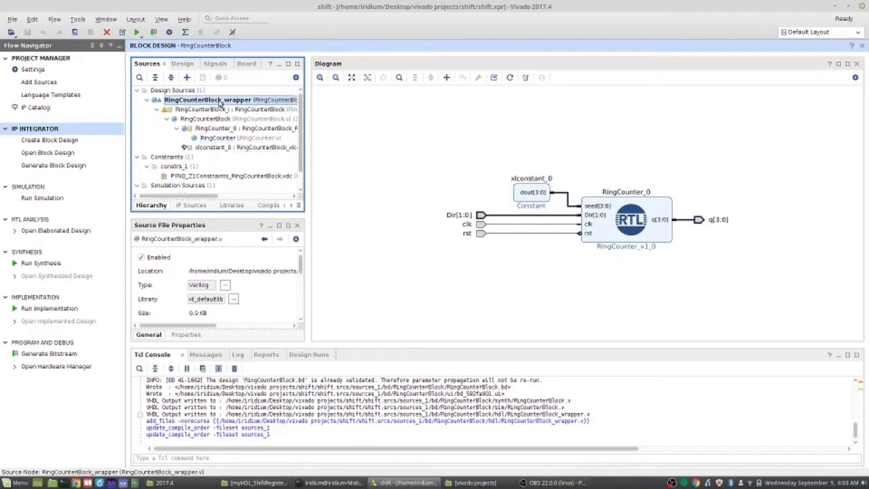